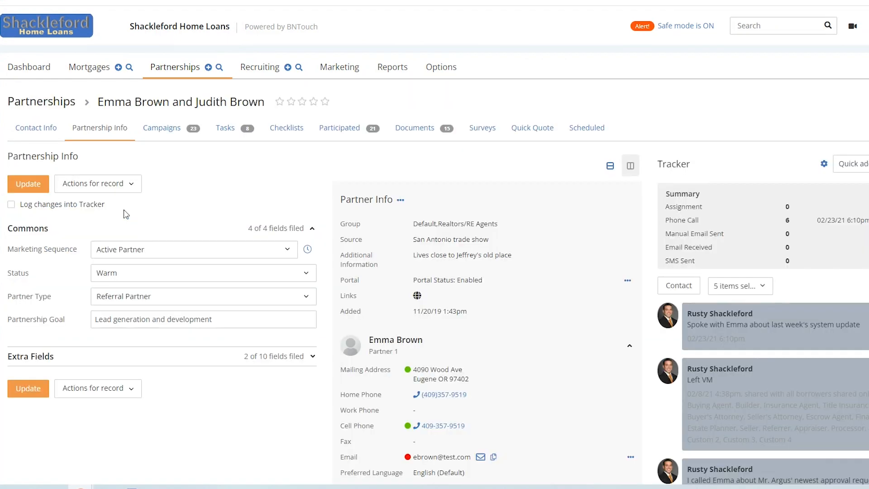
# Step: From the partnership's Participated loans list, open the co-borrowers' mortgage record
pyautogui.click(333, 140)
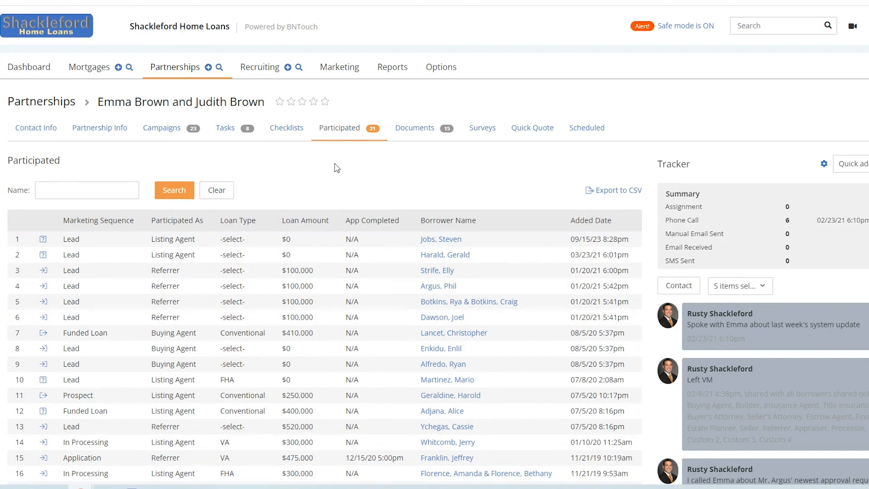
pyautogui.scroll(-1, 337, 170)
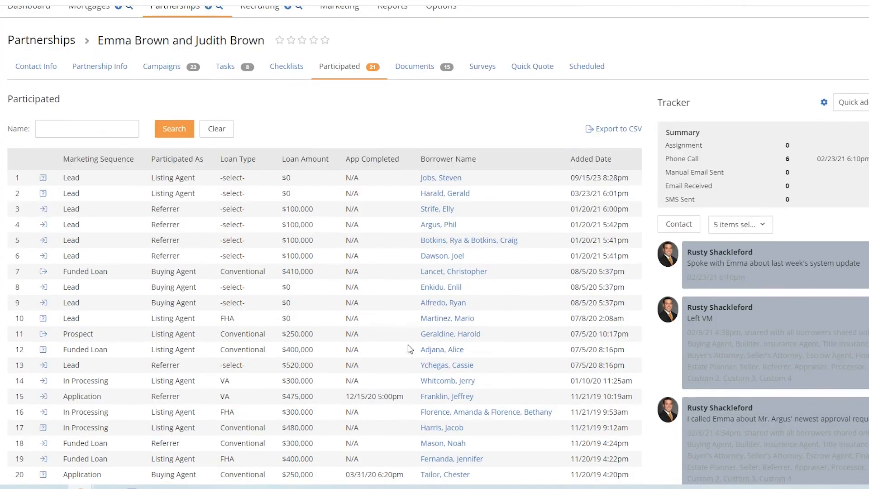
pyautogui.click(436, 413)
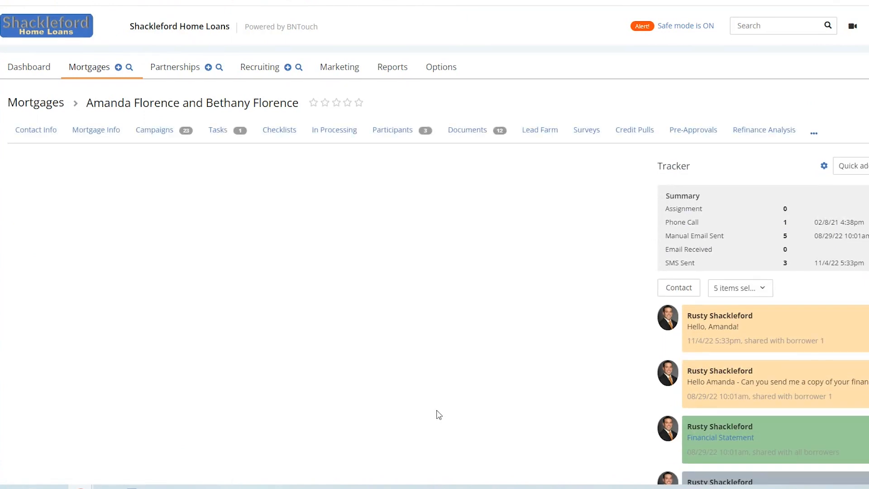
# Step: View the loan's participants, open one participating partner's record, then return to the In Processing pipeline
pyautogui.scroll(-1, 414, 253)
pyautogui.click(391, 96)
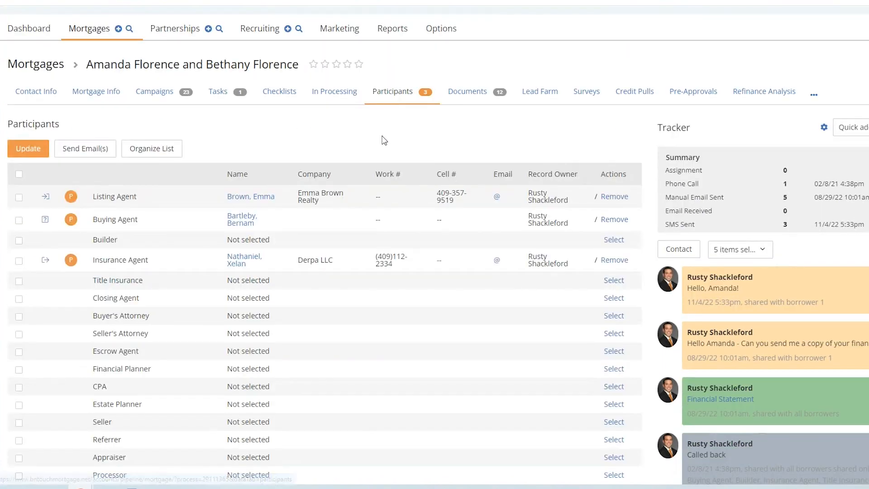
pyautogui.scroll(-1, 384, 141)
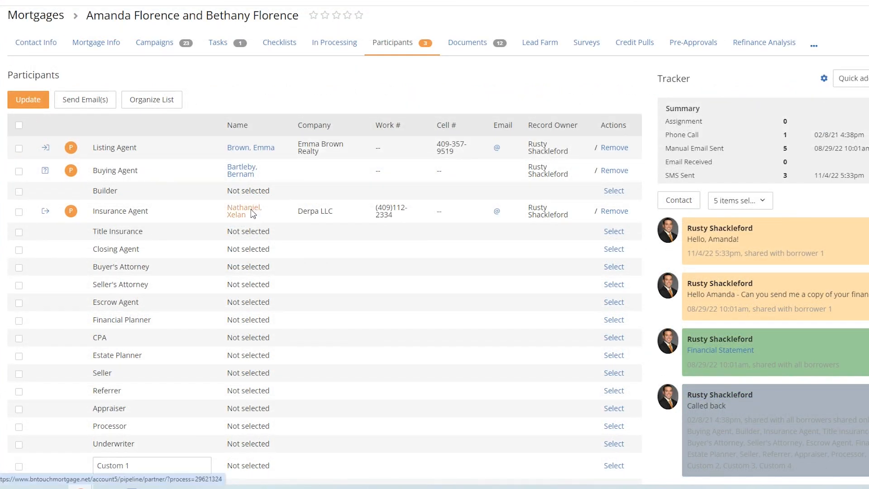
pyautogui.click(245, 210)
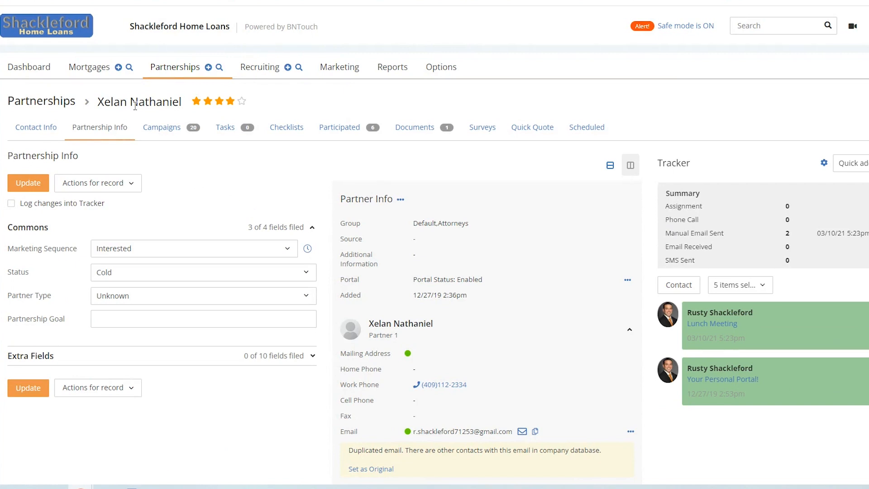
pyautogui.click(79, 69)
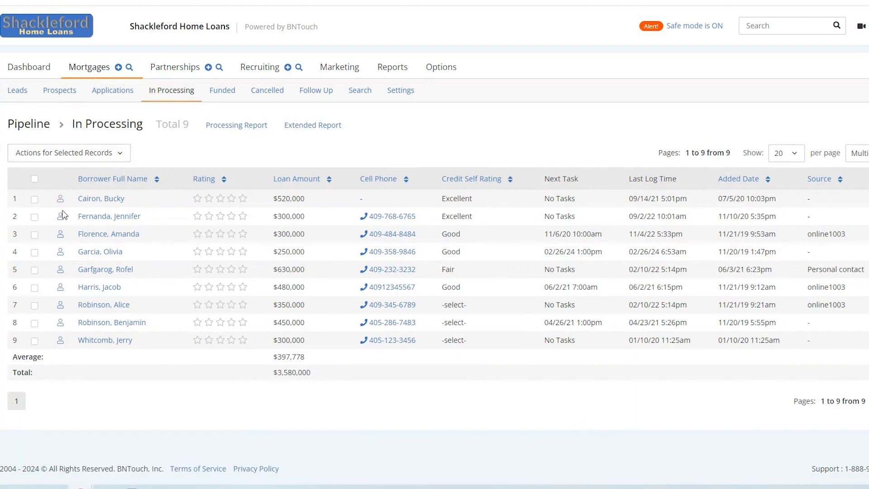
# Step: Open the borrower's mortgage record from the pipeline and review its Participants tab
pyautogui.click(86, 259)
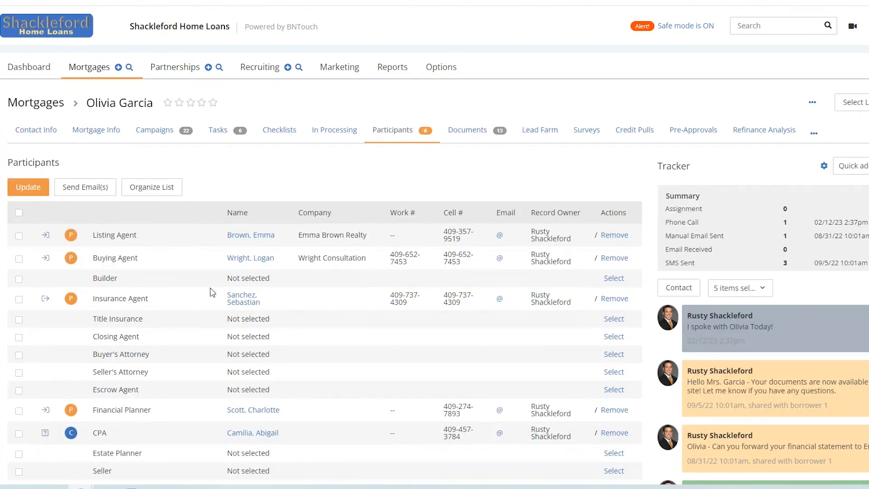
pyautogui.scroll(-3, 211, 291)
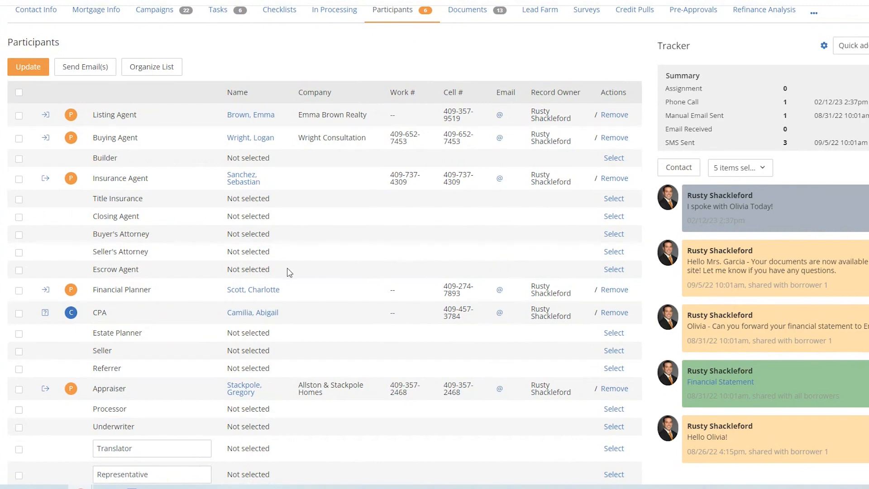
pyautogui.scroll(-1, 288, 272)
pyautogui.scroll(-3, 289, 271)
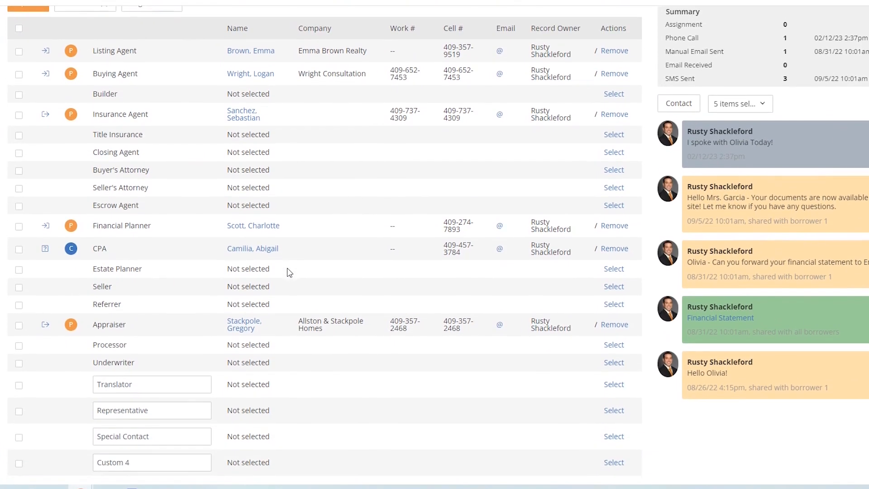
pyautogui.scroll(6, 289, 271)
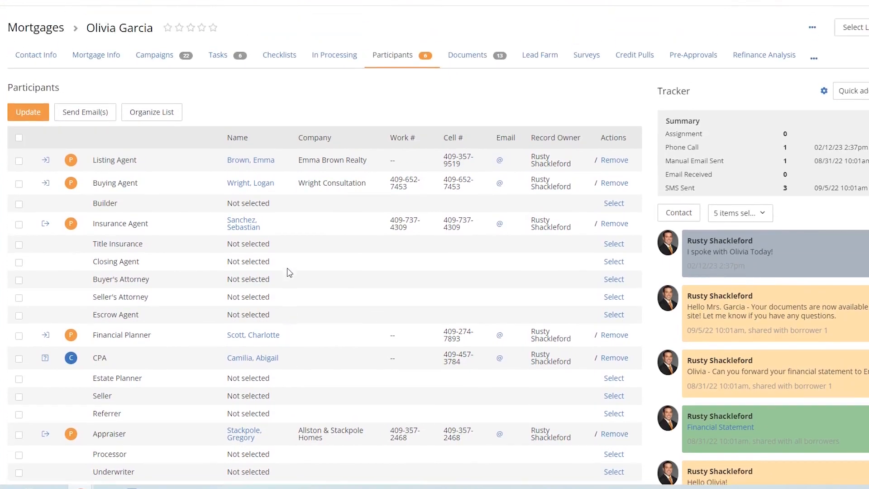
pyautogui.scroll(1, 289, 271)
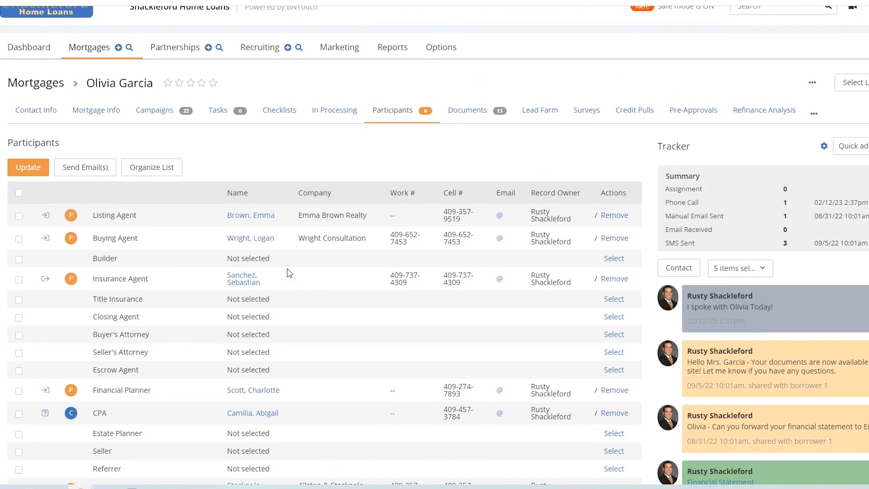
pyautogui.scroll(-7, 288, 271)
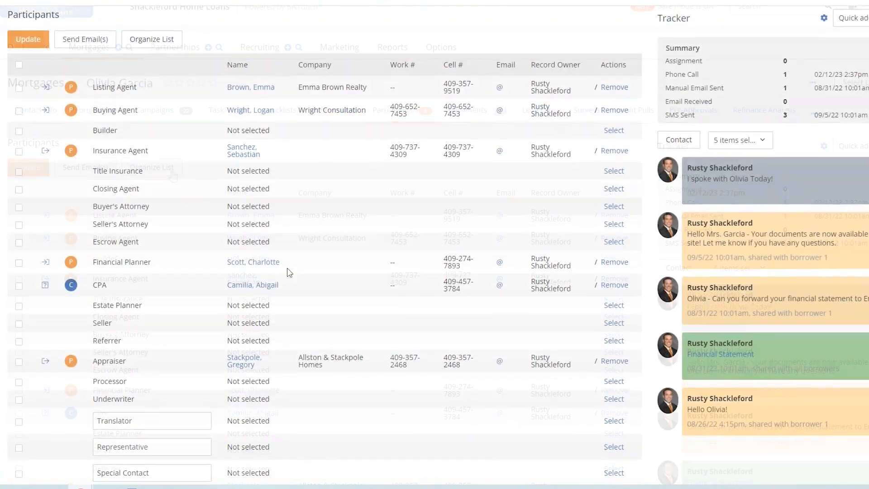
pyautogui.scroll(6, 289, 271)
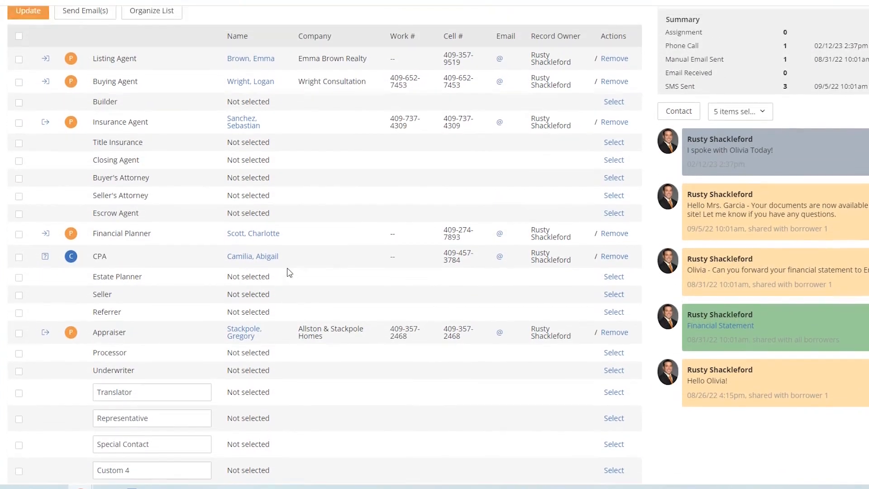
pyautogui.scroll(1, 288, 271)
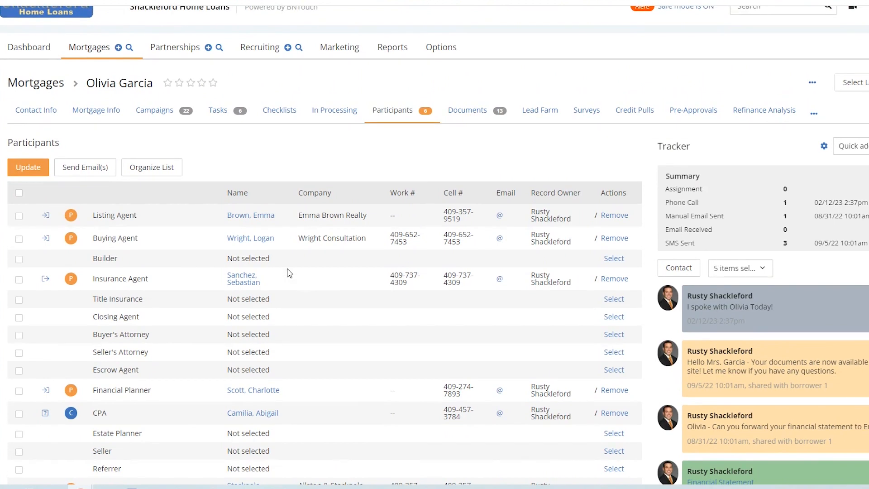
# Step: Check the Organize List settings, then start selecting a participant for the empty Builder role
pyautogui.click(163, 167)
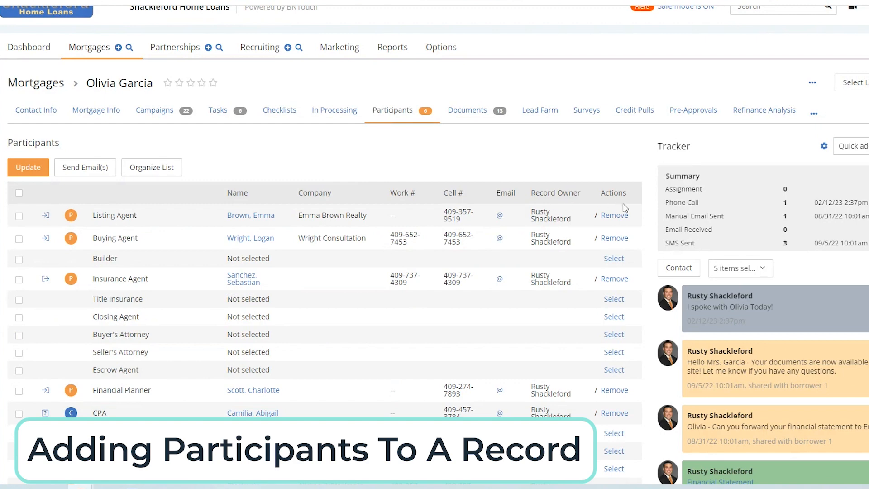
pyautogui.scroll(-1, 638, 259)
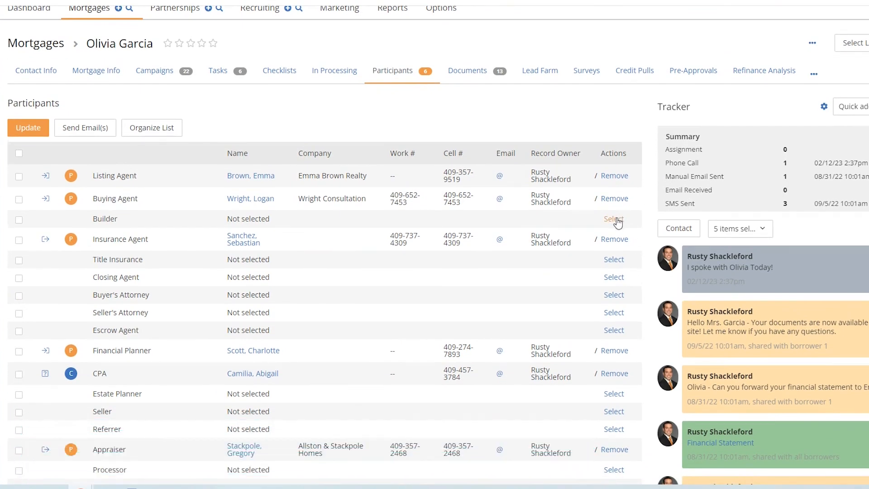
pyautogui.click(614, 219)
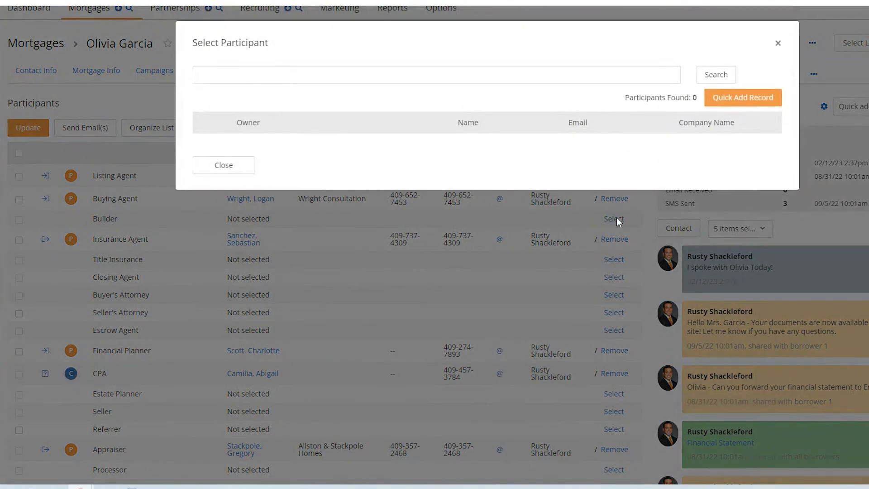
# Step: Search participants by a first name, then bring up the Quick Add Record new-contact form
pyautogui.click(358, 79)
pyautogui.write('emma')
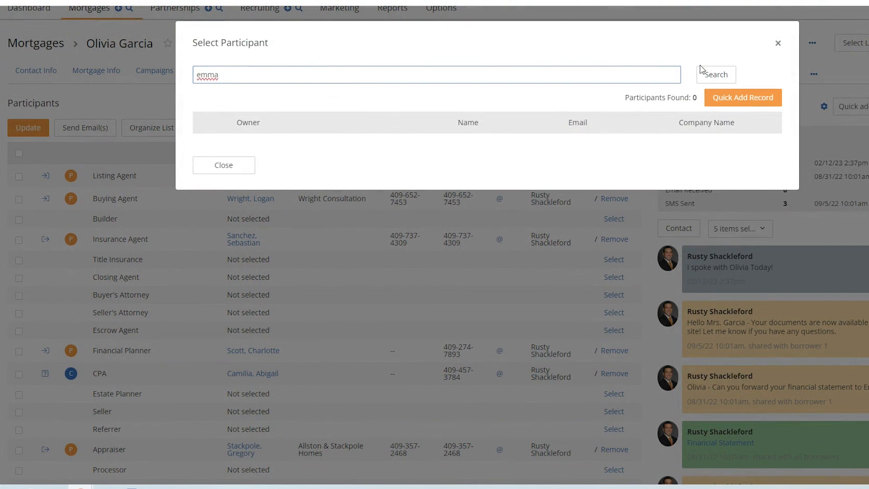
pyautogui.click(714, 74)
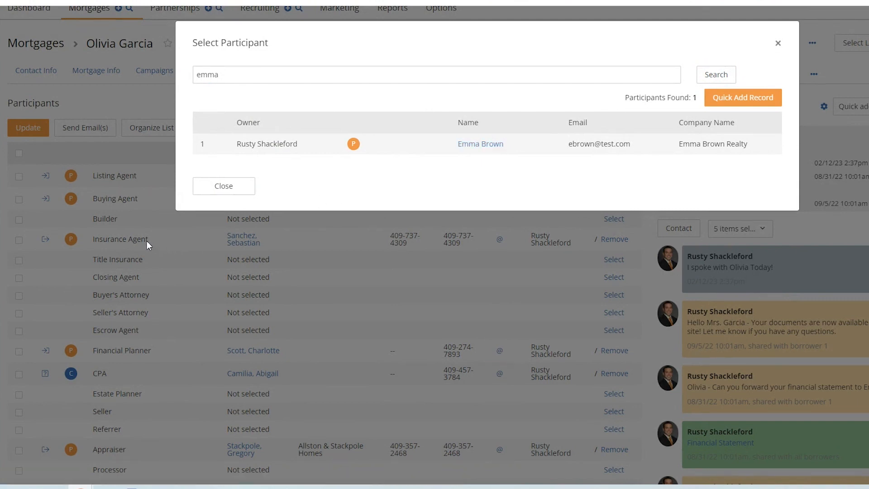
pyautogui.click(735, 107)
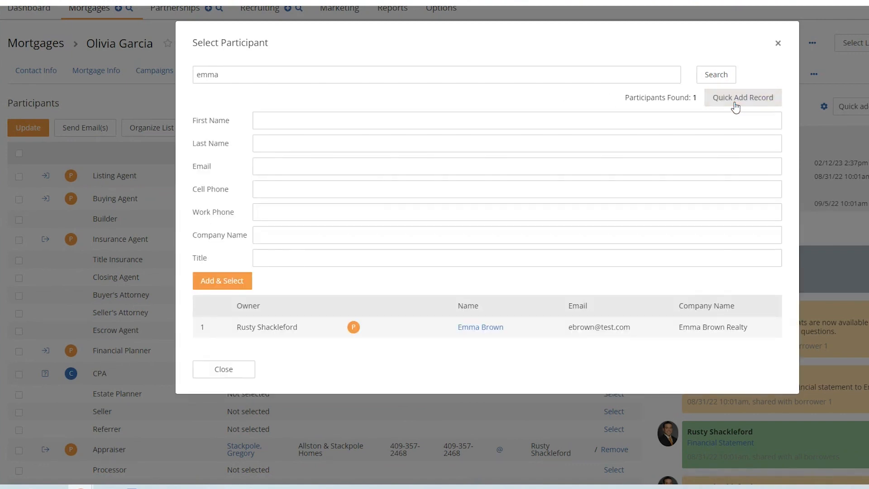
# Step: Quick-add a contact with the new person's first and last name and assign it as Builder
pyautogui.click(542, 123)
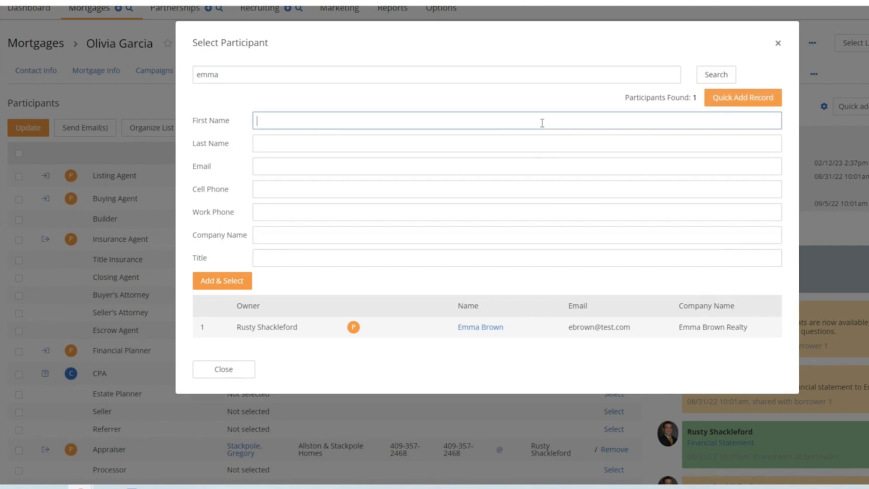
pyautogui.press('Tab')
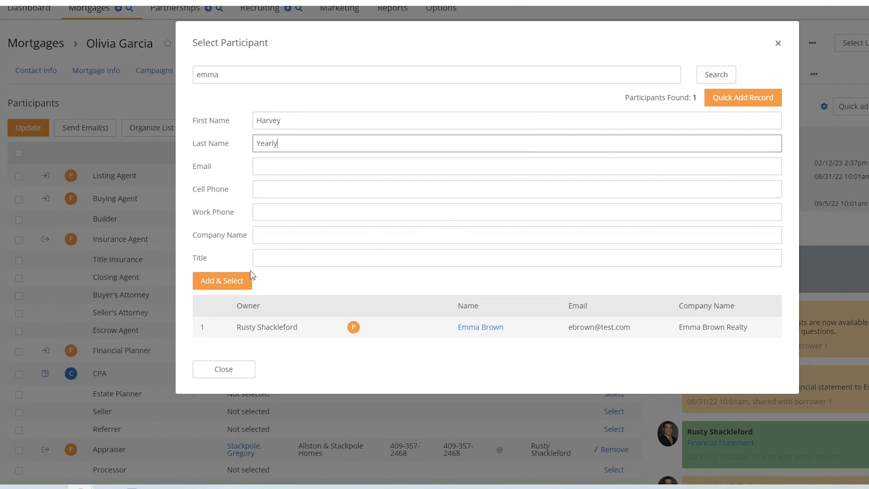
pyautogui.click(234, 283)
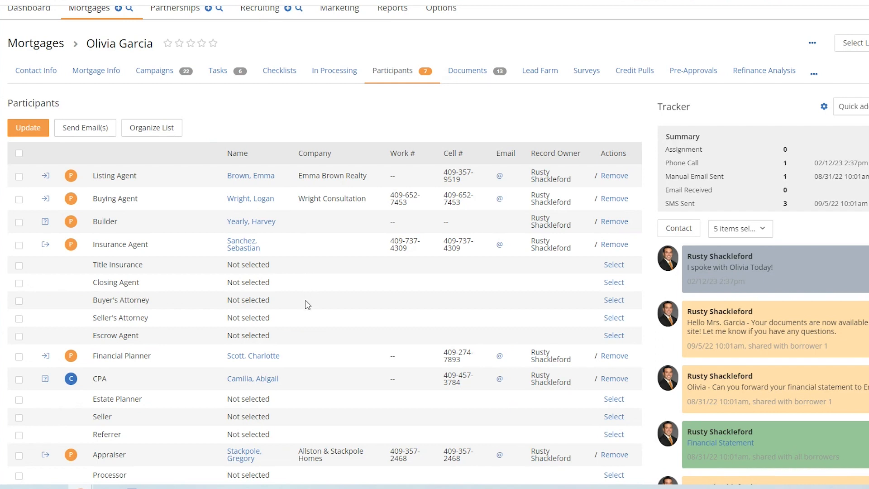
pyautogui.click(242, 249)
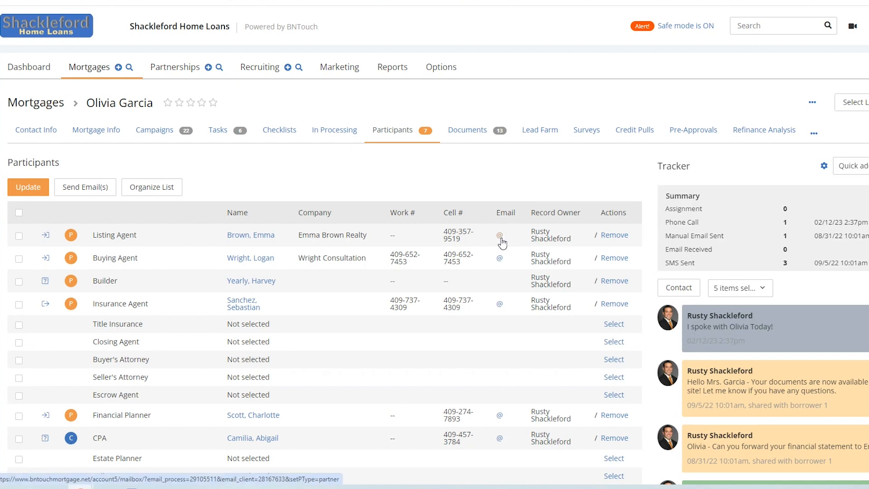
pyautogui.click(500, 236)
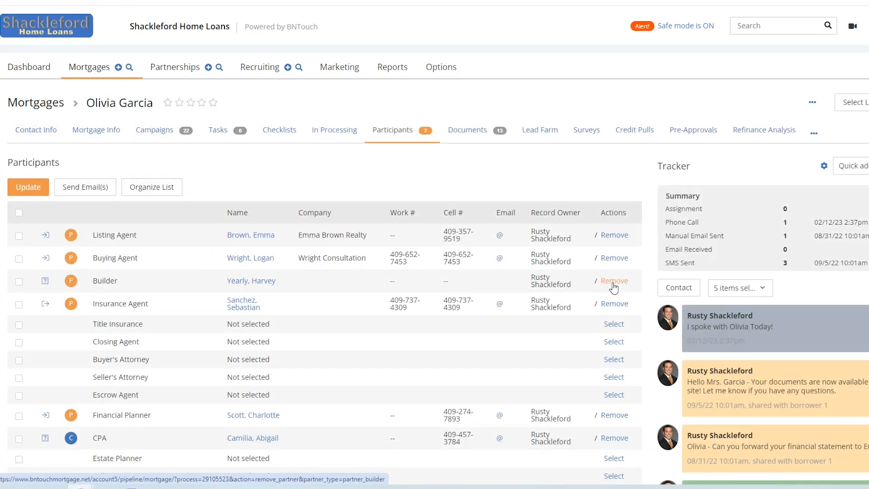
pyautogui.click(614, 287)
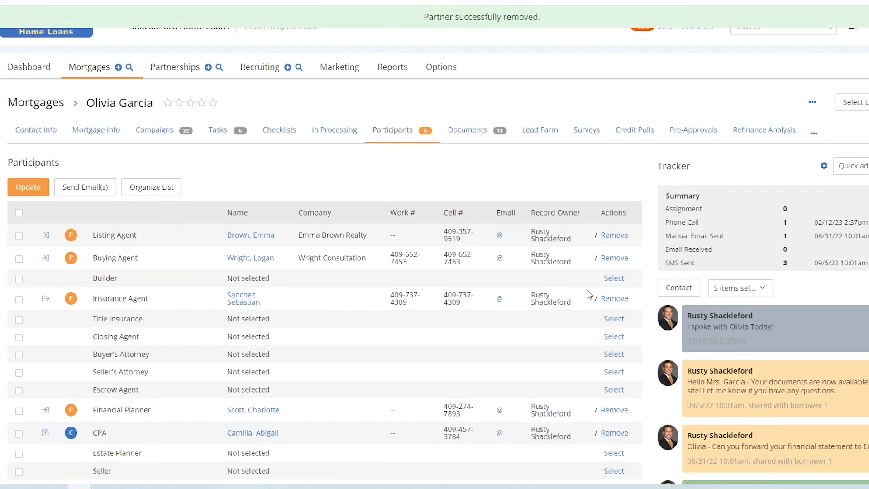
pyautogui.click(614, 280)
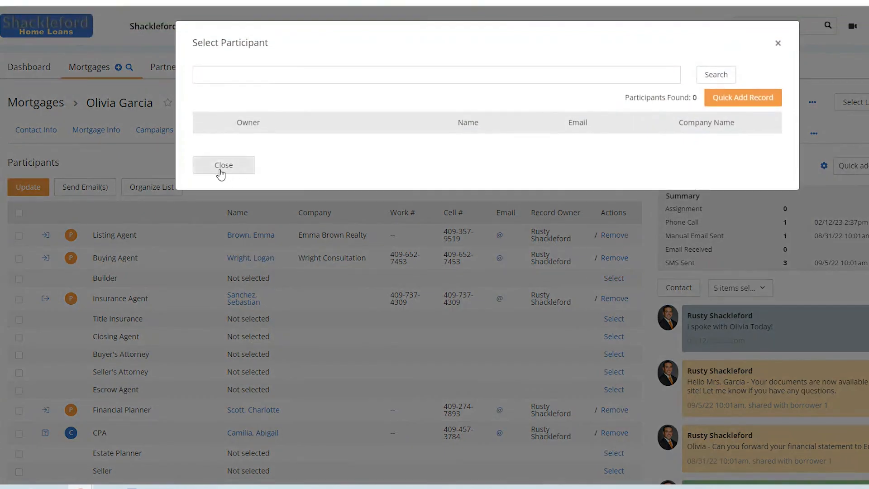
pyautogui.click(222, 170)
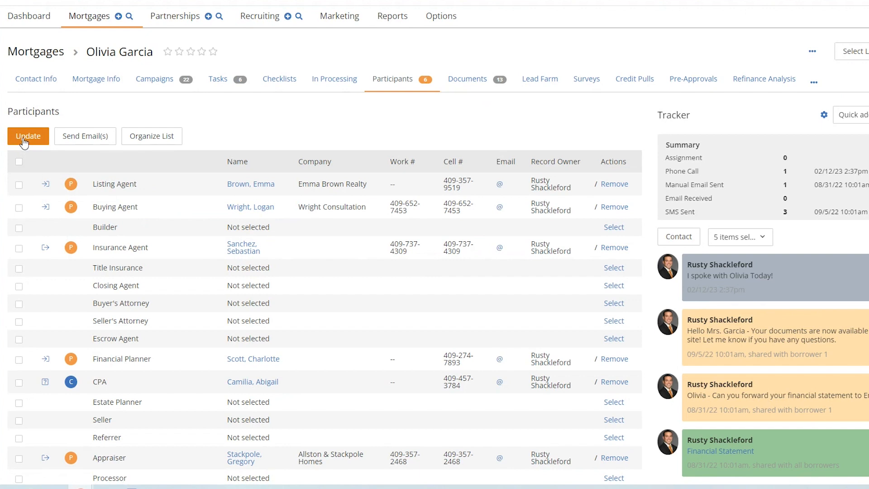
# Step: Check the Listing Agent and Buying Agent participants and start a group email with Send Email(s)
pyautogui.click(19, 184)
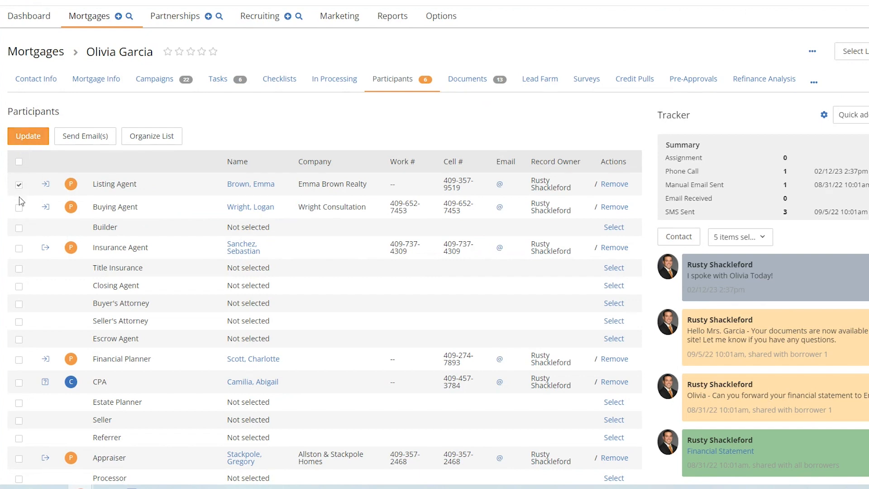
pyautogui.click(19, 208)
pyautogui.click(82, 145)
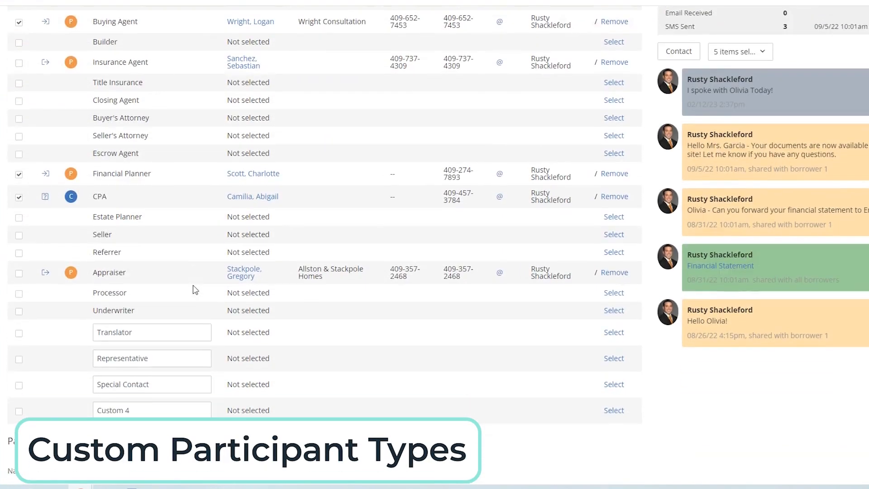
# Step: Select the third custom participant type's name and retype it as 'Special Contact'
pyautogui.scroll(-1, 194, 290)
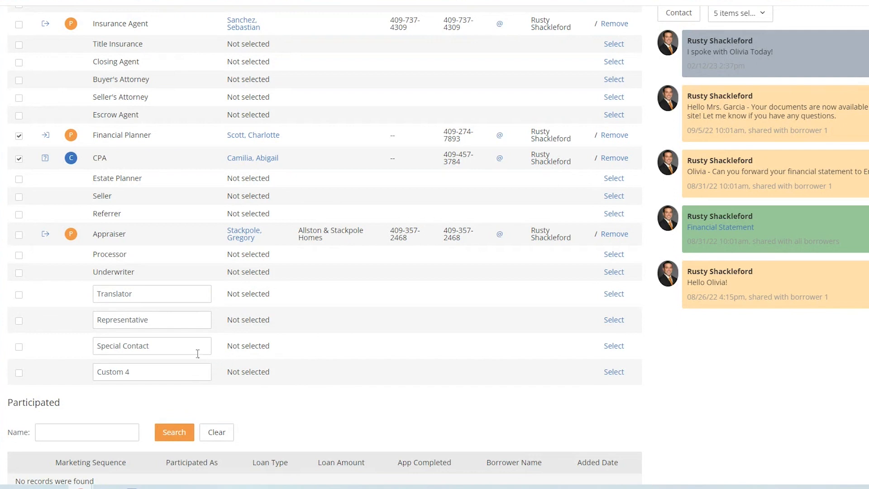
pyautogui.click(174, 346)
pyautogui.moveTo(174, 346); pyautogui.dragTo(75, 356)
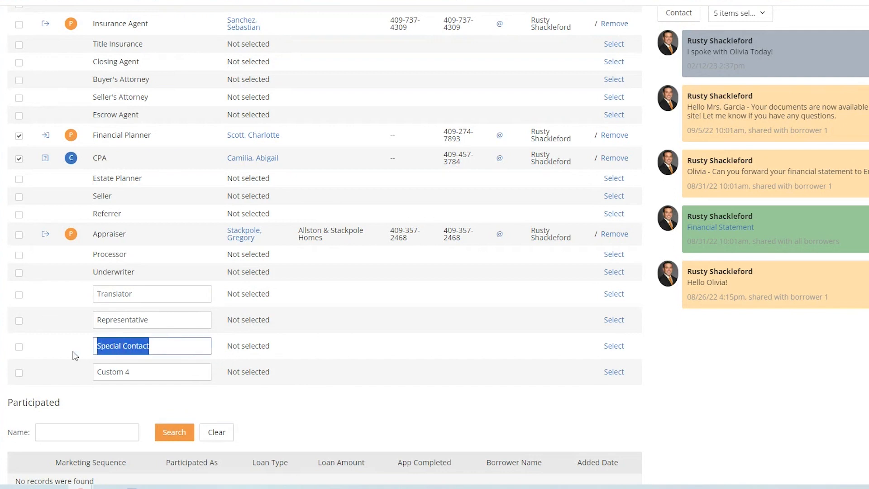
pyautogui.write('Speci')
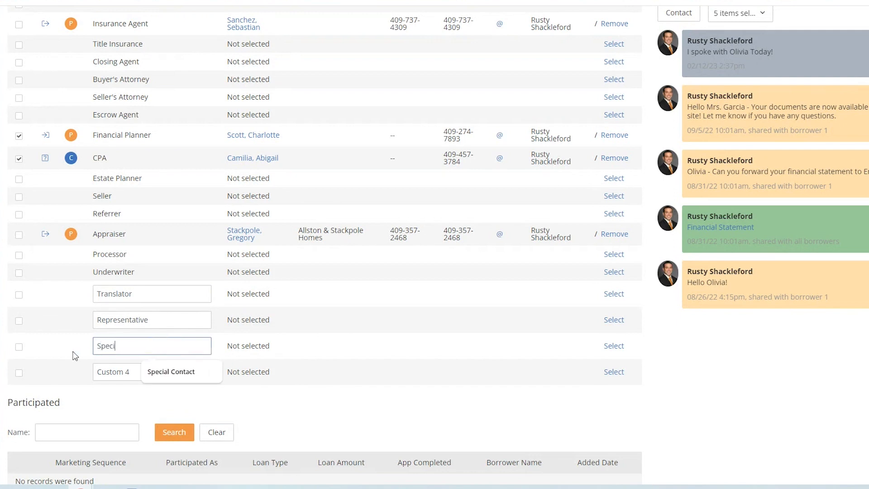
pyautogui.write('al Contact')
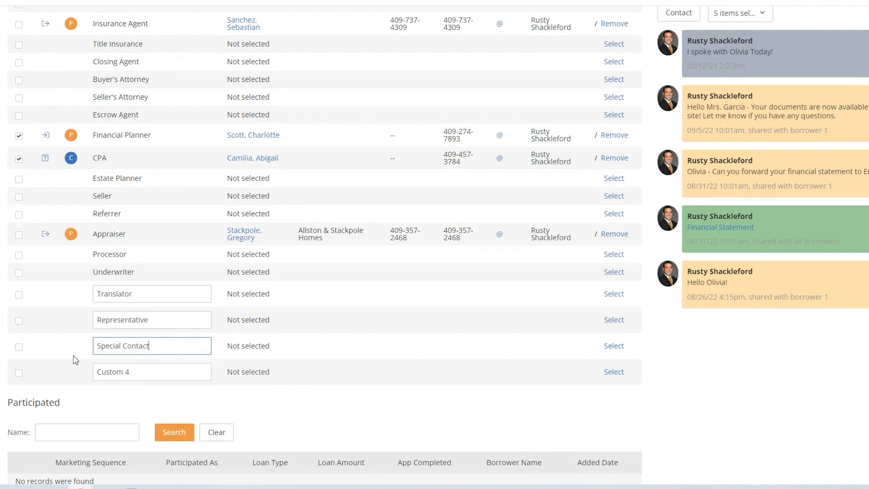
# Step: Save the participant changes with Update, then select the Custom 4 type name for renaming
pyautogui.click(72, 329)
pyautogui.scroll(5, 72, 329)
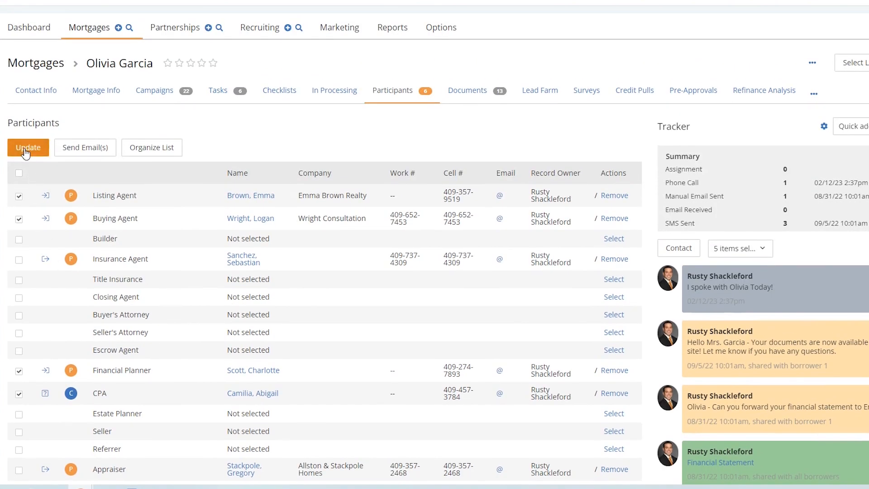
pyautogui.click(25, 149)
pyautogui.scroll(-8, 76, 285)
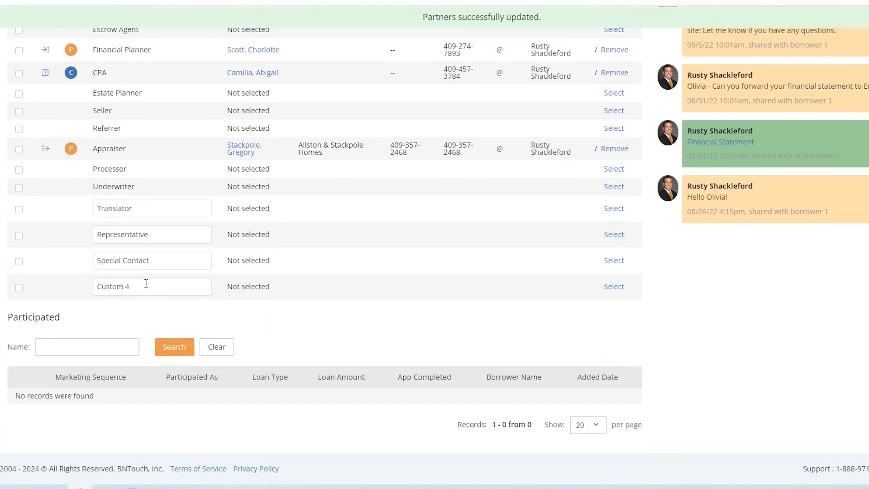
pyautogui.moveTo(136, 286); pyautogui.dragTo(85, 289)
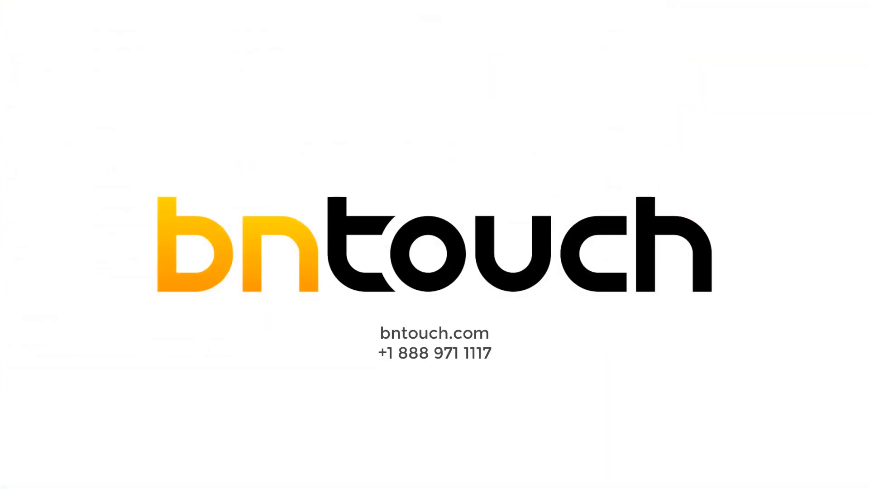